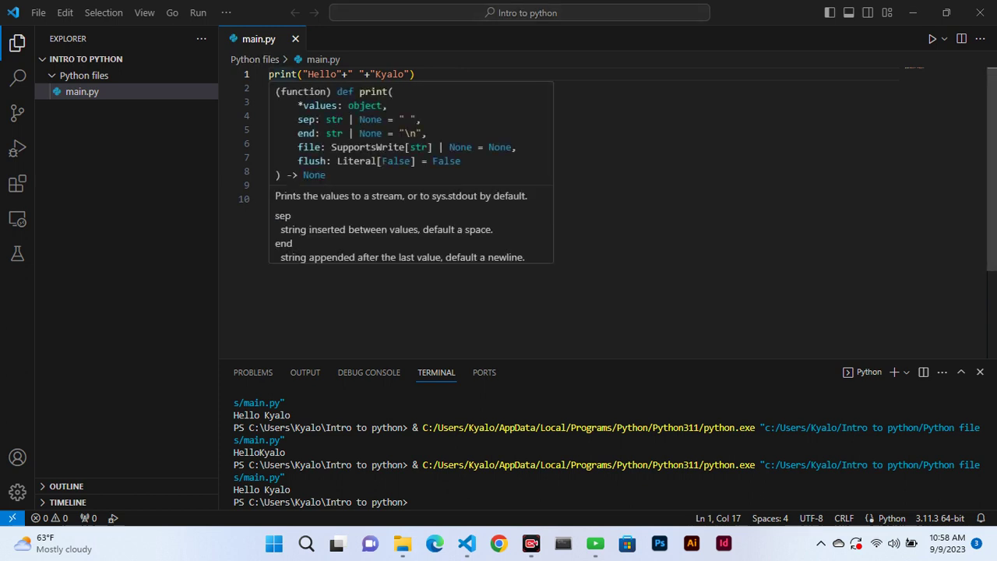
- Place the cursor at the start of line 1 in main.py, before print
click(269, 74)
- Indent the print line one level, save main.py, and run it to trigger the IndentationError
key(Tab)
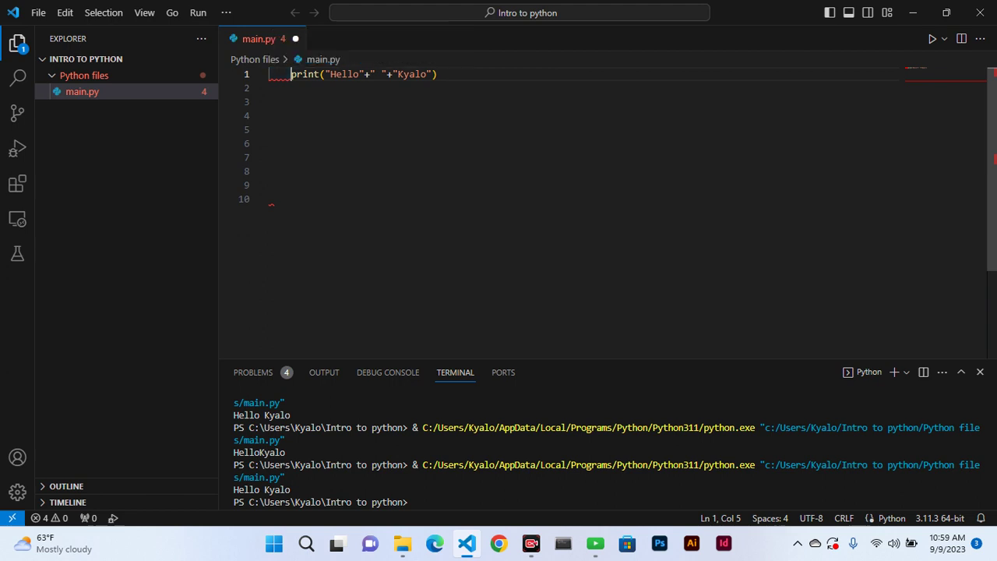
key(ctrl+s)
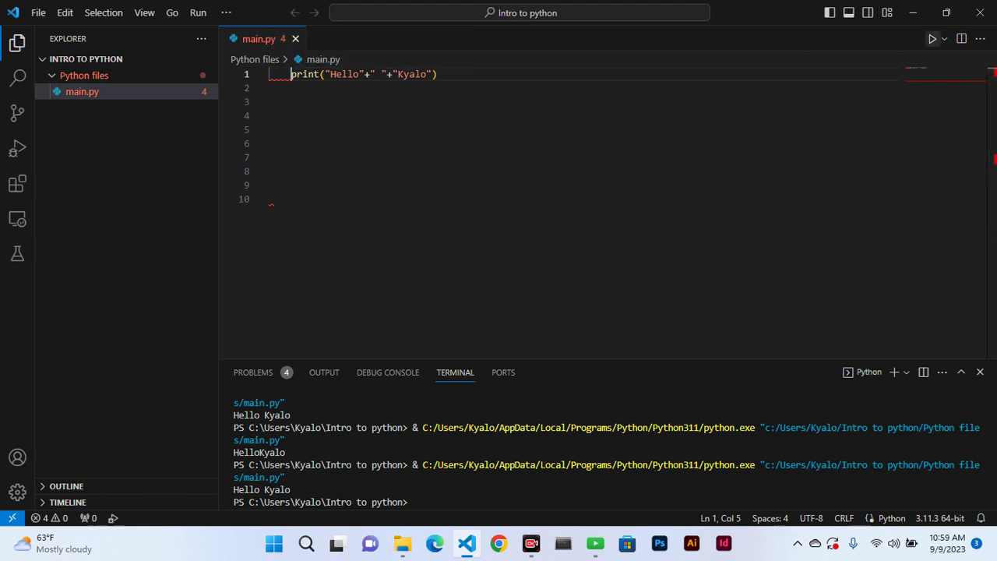
click(932, 39)
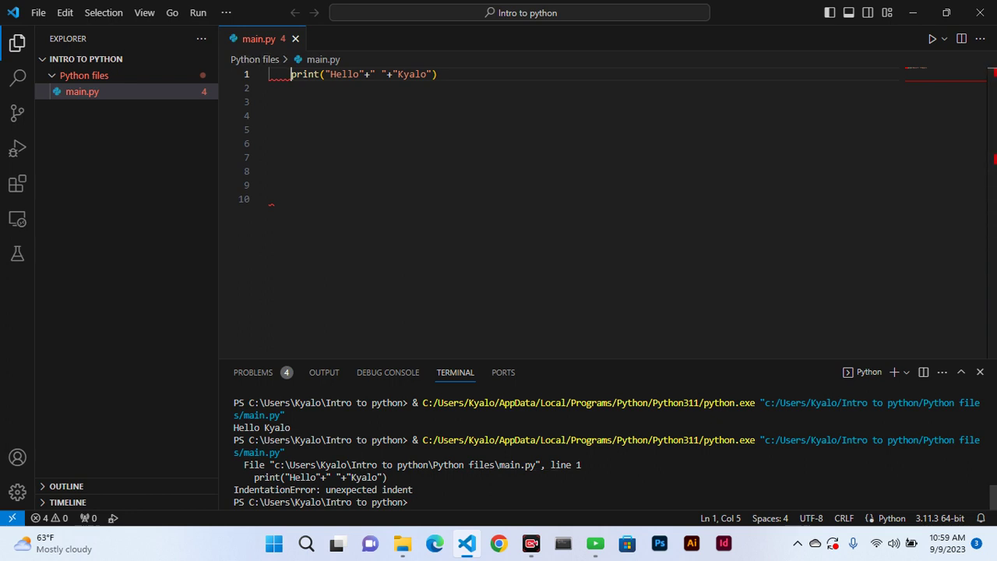
- Delete the leading indentation so print("Hello"+" "+"Kyalo") returns to column one
key(BackSpace)
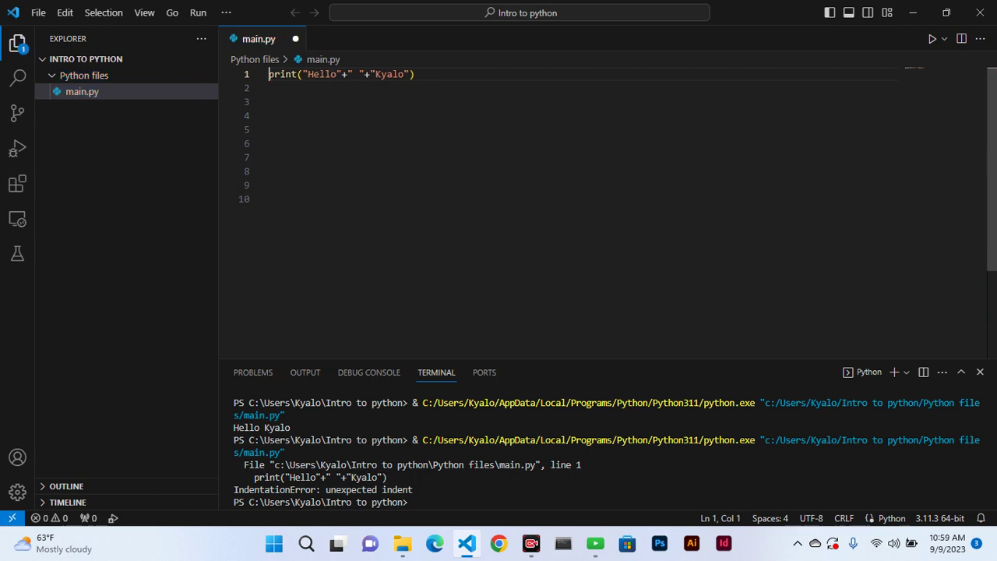